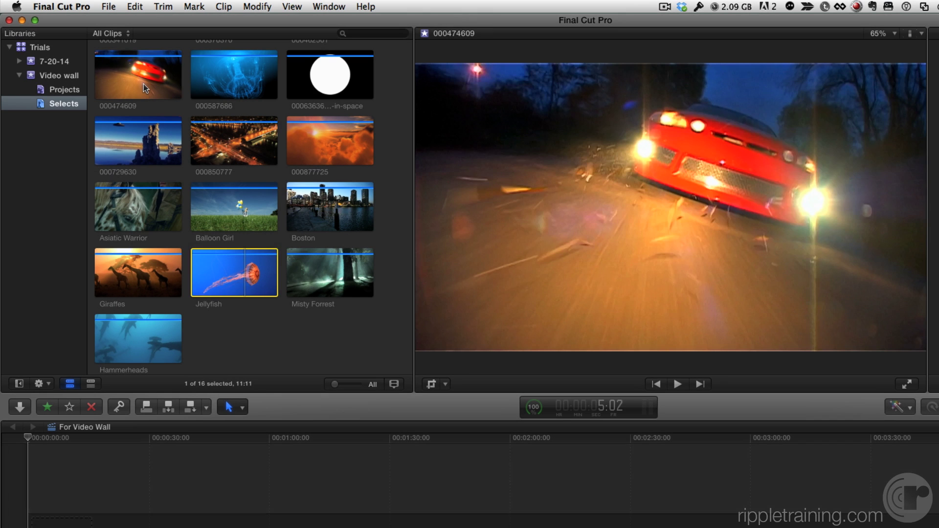
- Compare the clips' differing frame sizes and rates, then view the For Video Wall project's 1280×720 24p settings
{"action": "left_click", "coordinate": [144, 84]}
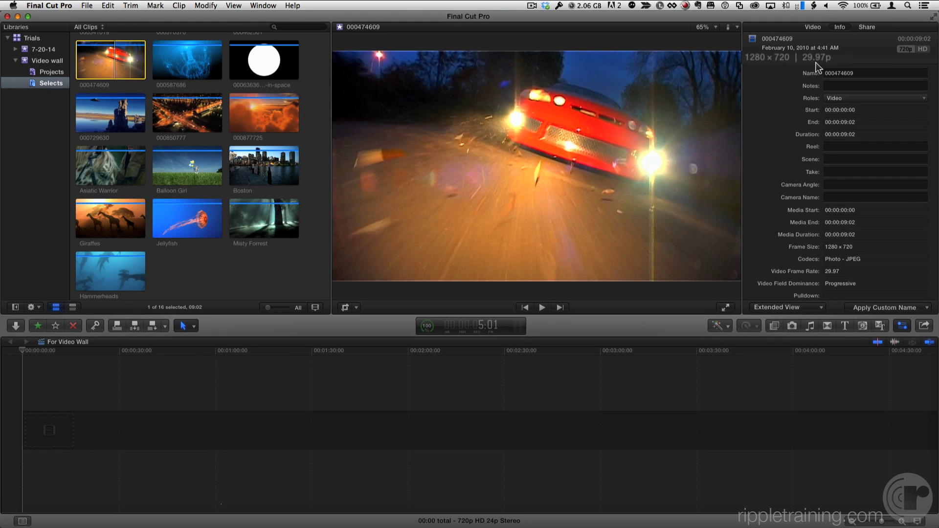
{"action": "left_click", "coordinate": [195, 66]}
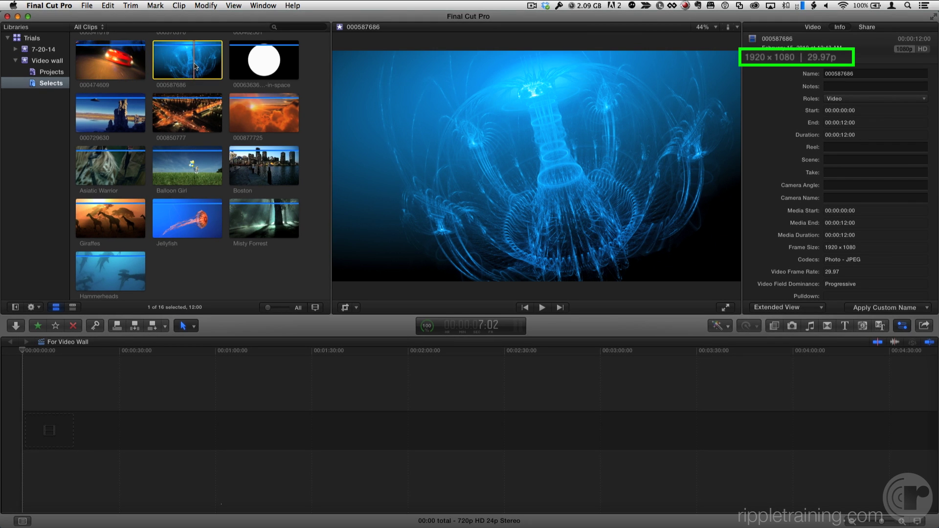
{"action": "key", "text": "Right"}
{"action": "key", "text": "Right"}
{"action": "key", "text": "Right"}
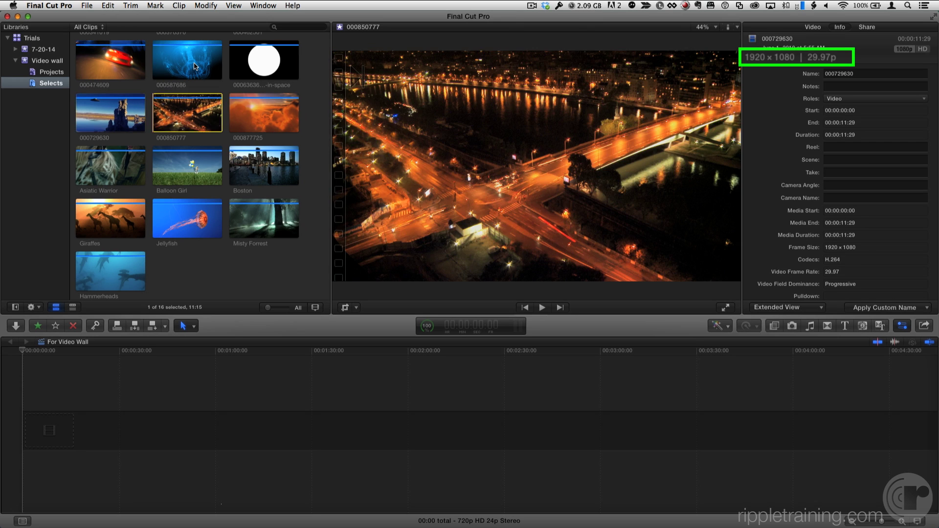
{"action": "key", "text": "Right"}
{"action": "key", "text": "Right"}
{"action": "key", "text": "Right"}
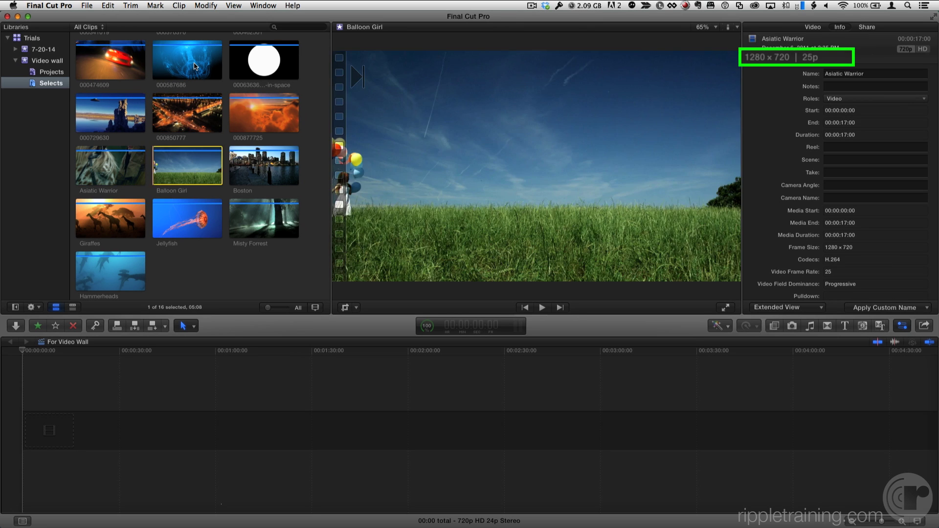
{"action": "key", "text": "Right"}
{"action": "key", "text": "Right"}
{"action": "key", "text": "Right"}
{"action": "key", "text": "Right"}
{"action": "key", "text": "Right"}
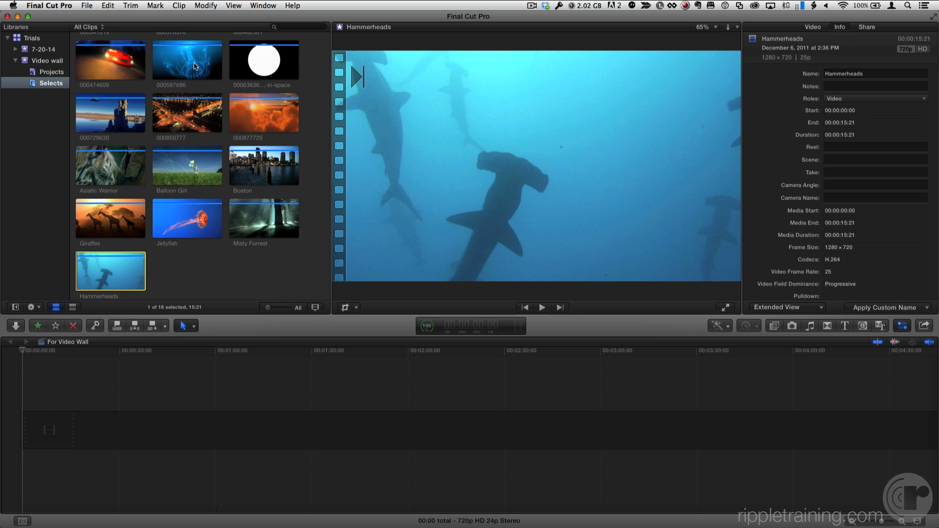
{"action": "scroll", "coordinate": [187, 84], "scroll_direction": "up", "scroll_amount": 2}
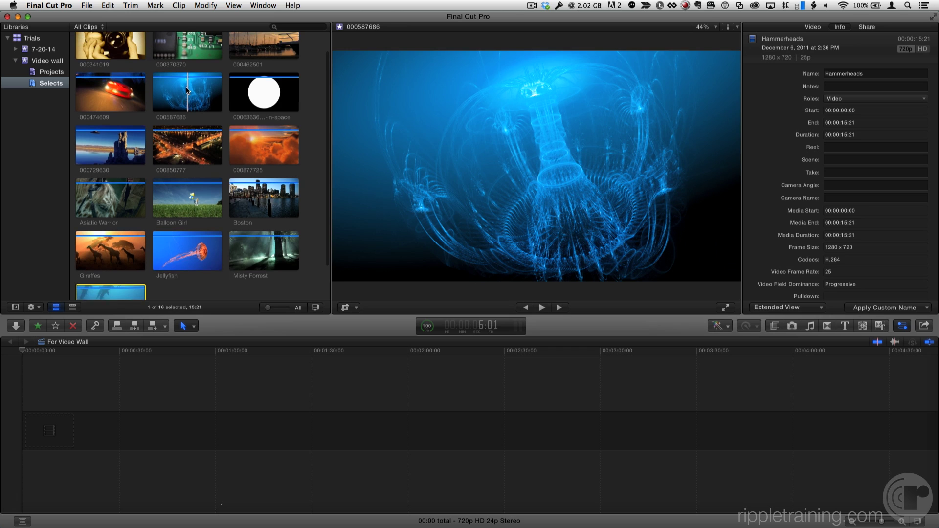
{"action": "left_click", "coordinate": [52, 71]}
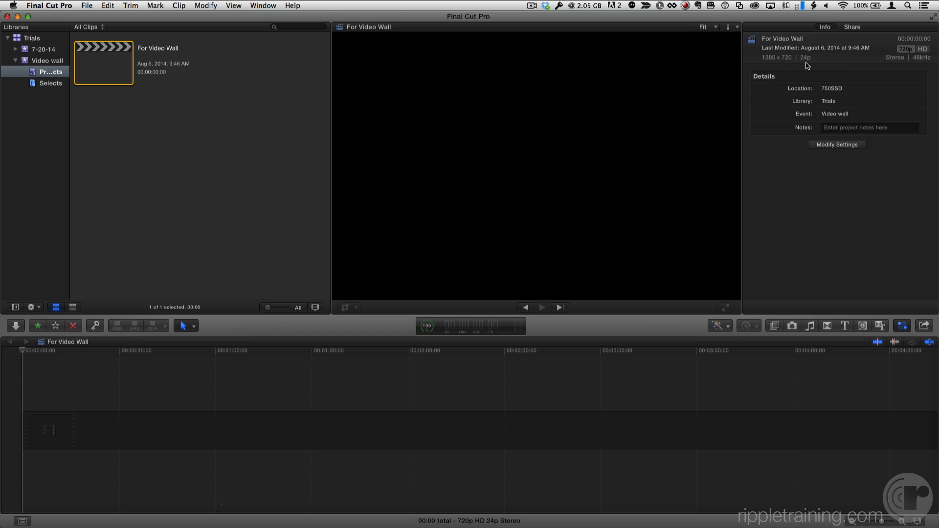
{"action": "left_click", "coordinate": [56, 83]}
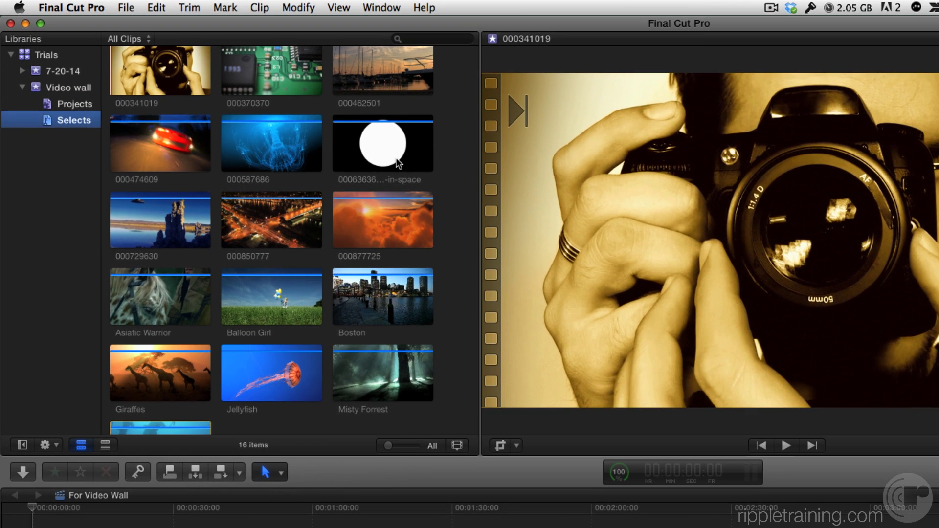
- Append all 16 Selects clips to the For Video Wall timeline and select them all
{"action": "left_click", "coordinate": [396, 163]}
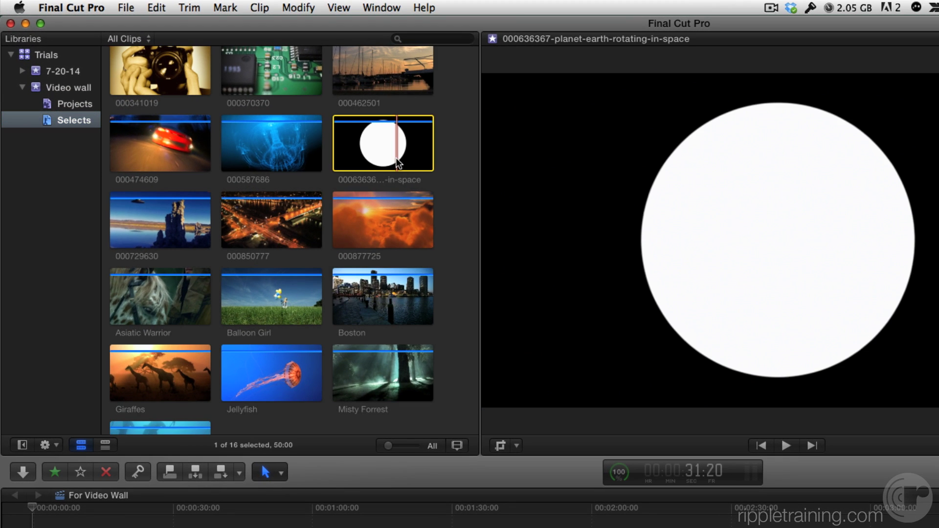
{"action": "key", "text": "super+a"}
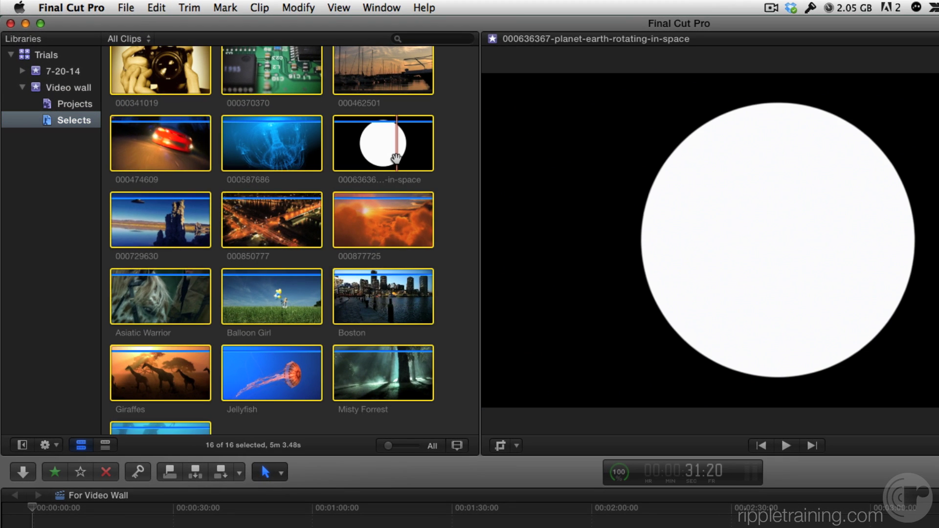
{"action": "key", "text": "e"}
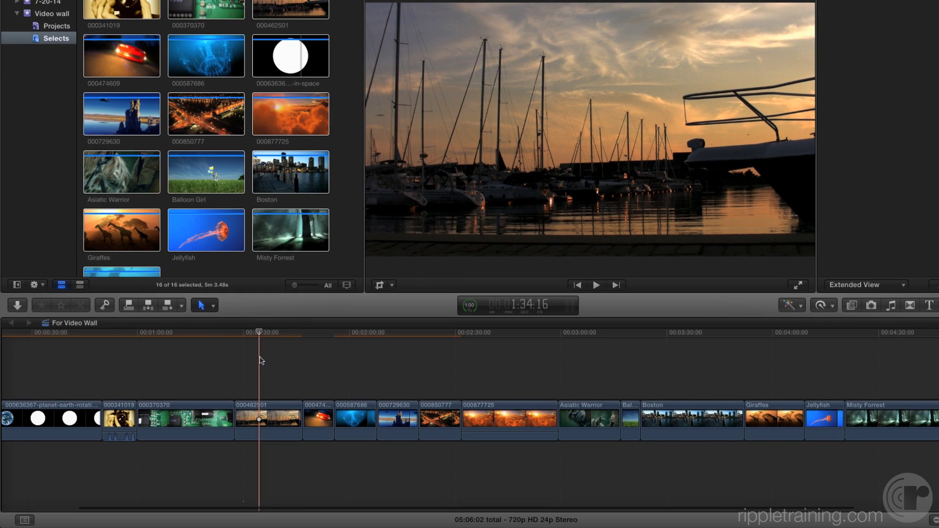
{"action": "key", "text": "shift+z"}
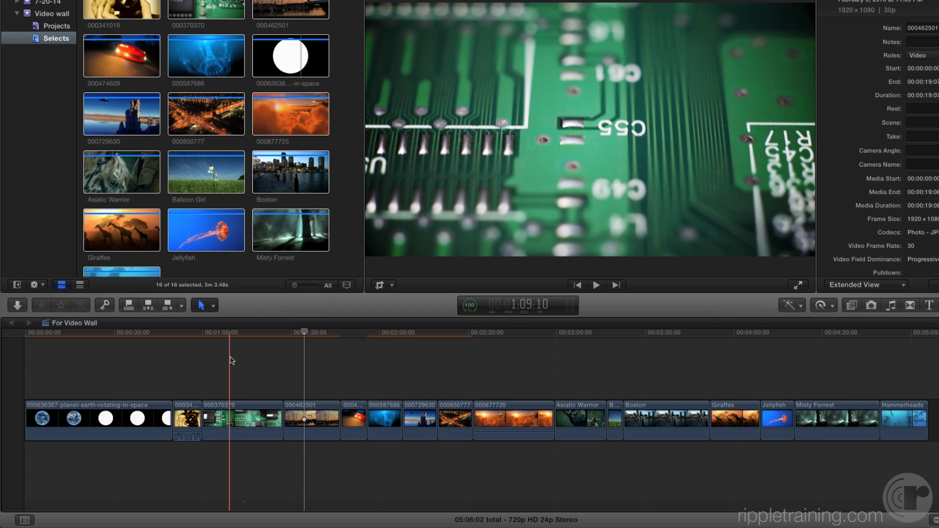
{"action": "left_click_drag", "start_coordinate": [81, 364], "coordinate": [938, 428]}
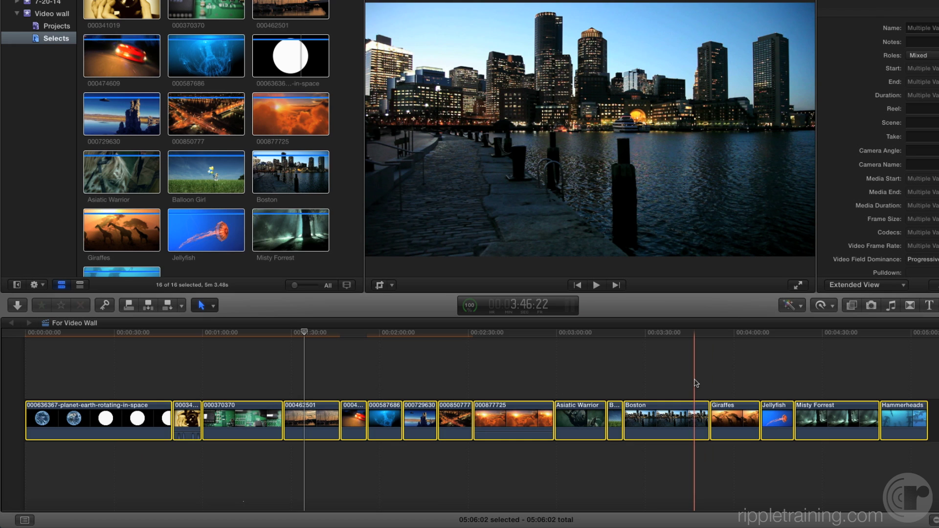
- Give every timeline clip a 5-second duration for a 1:20 project
{"action": "key", "text": "ctrl+d"}
{"action": "key", "text": "Return"}
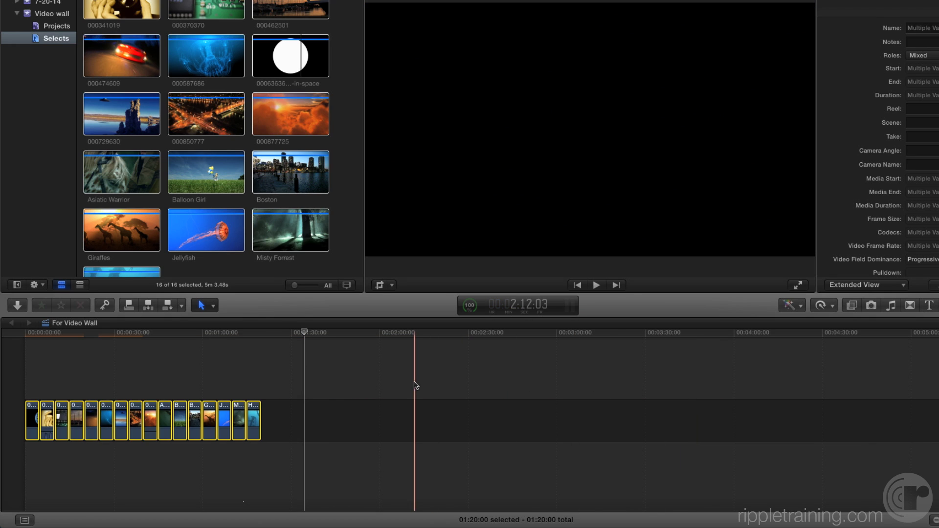
{"action": "left_click", "coordinate": [414, 383]}
{"action": "key", "text": "shift+z"}
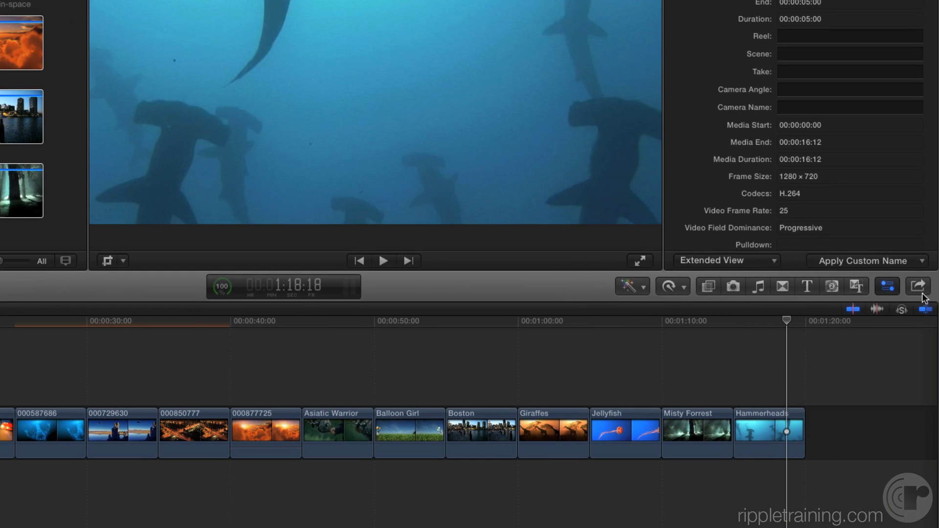
- Open For Video Wall h264.mov in QuickTime Player 7, check its 1280×720 24 fps info, and scrub it
{"action": "left_click", "coordinate": [922, 289]}
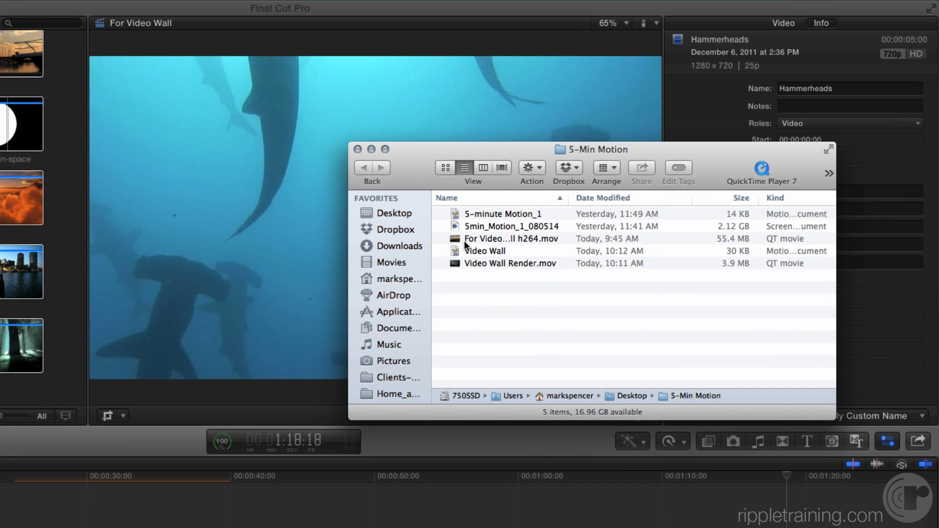
{"action": "left_click_drag", "start_coordinate": [465, 240], "coordinate": [762, 169]}
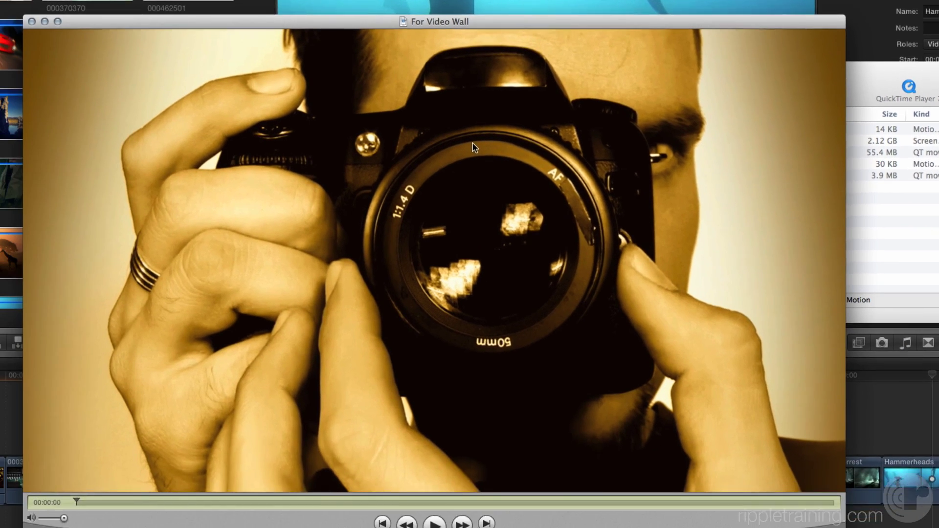
{"action": "key", "text": "super+i"}
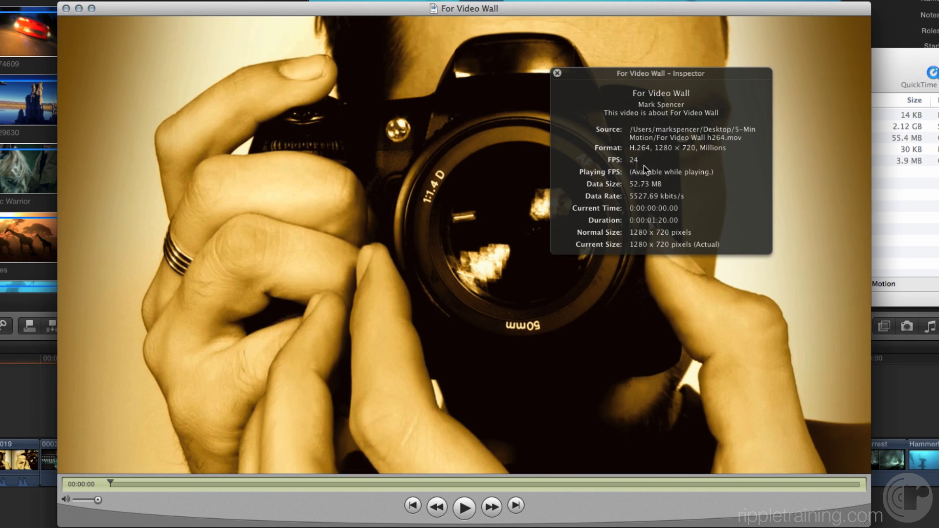
{"action": "left_click", "coordinate": [557, 74]}
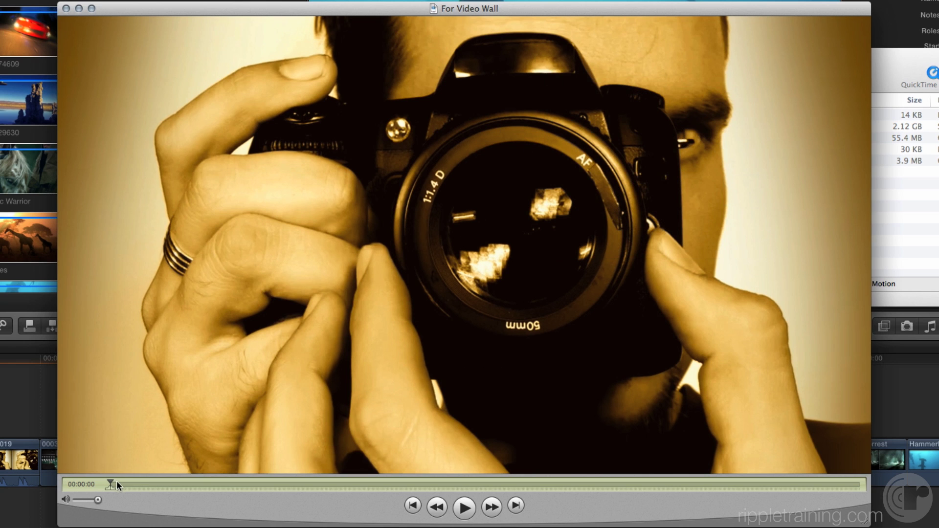
{"action": "left_click_drag", "start_coordinate": [117, 481], "coordinate": [860, 491]}
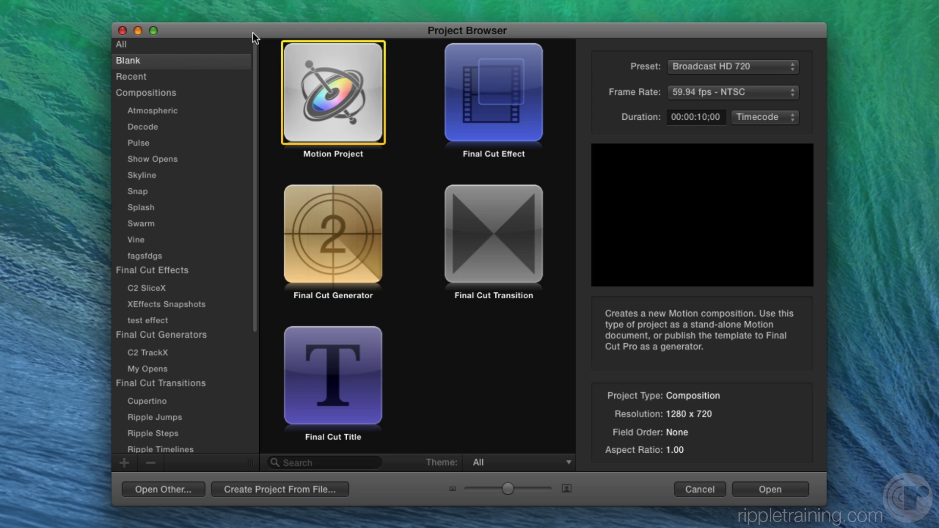
- Create a project from a file, choosing For Video Wall h264.mov
{"action": "left_click", "coordinate": [283, 491]}
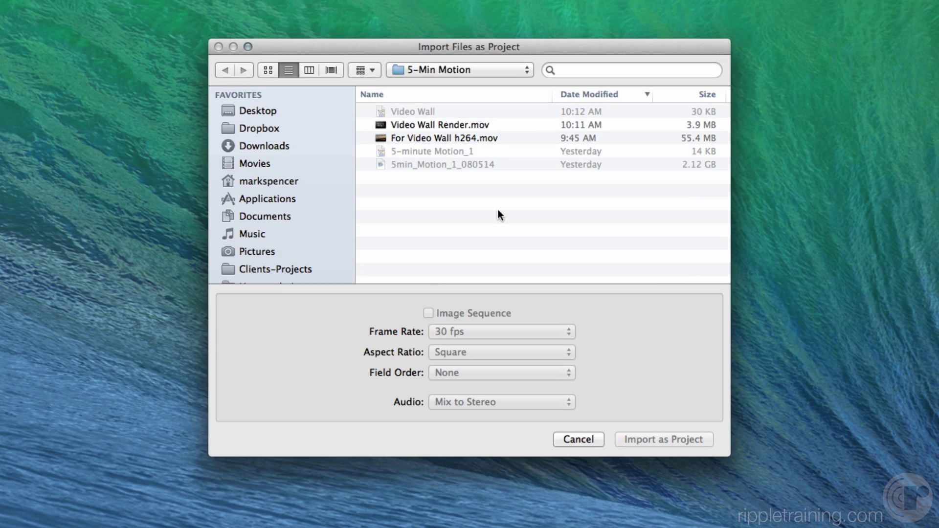
{"action": "left_click", "coordinate": [431, 139]}
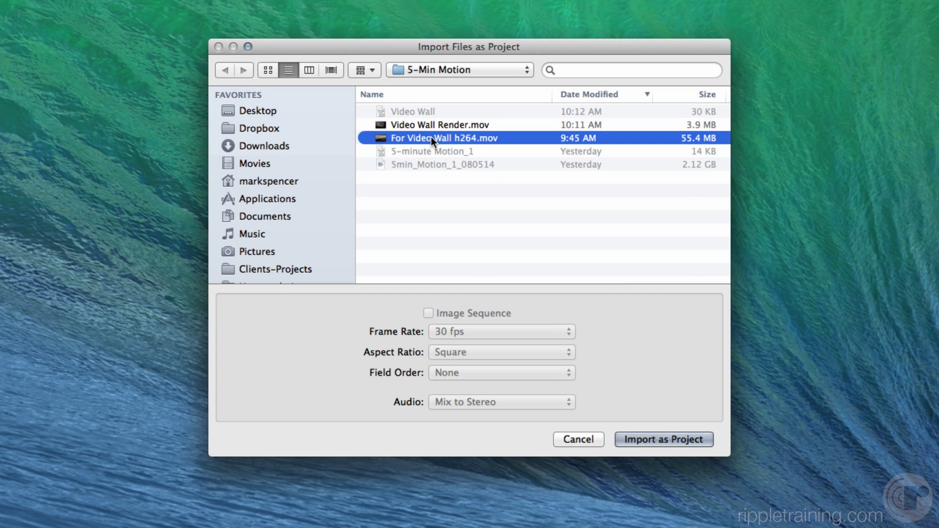
- Import the movie as a project and confirm its 1280×720, 24 fps, 1:20 settings
{"action": "left_click", "coordinate": [647, 443]}
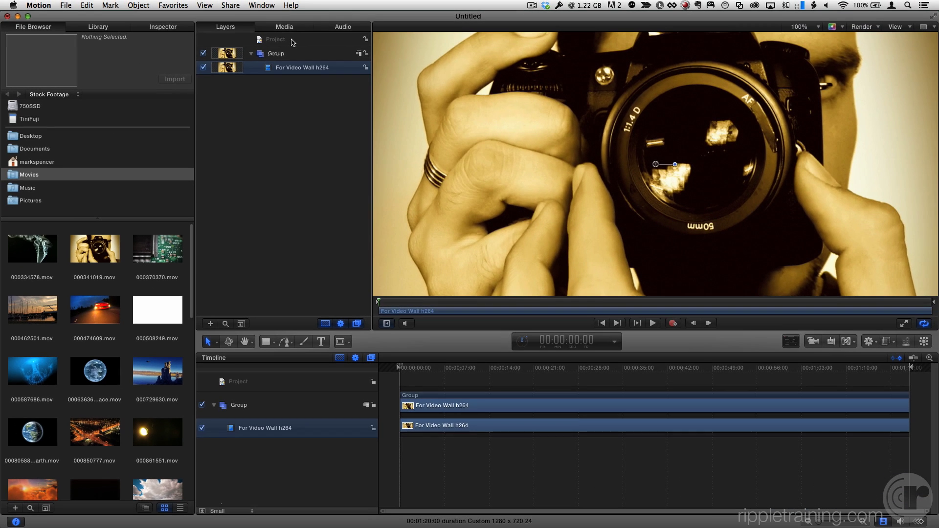
{"action": "left_click", "coordinate": [291, 42]}
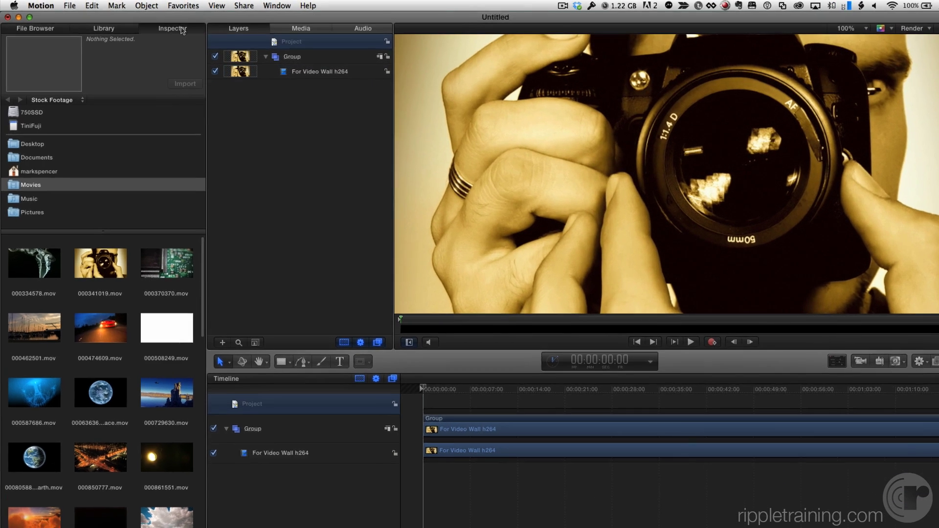
{"action": "left_click", "coordinate": [175, 28]}
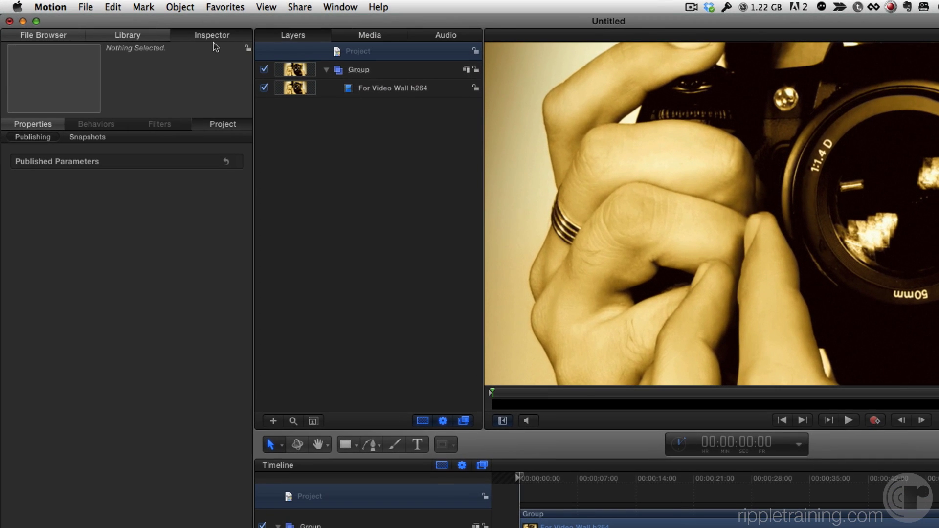
{"action": "left_click", "coordinate": [45, 130]}
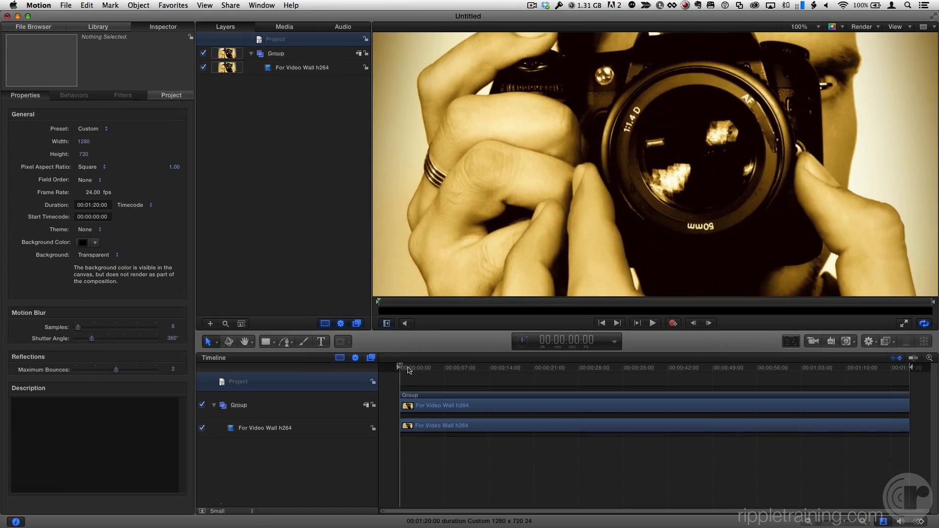
- Scrub through the movie and select the For Video Wall h264 clip layer
{"action": "left_click_drag", "start_coordinate": [433, 367], "coordinate": [912, 374]}
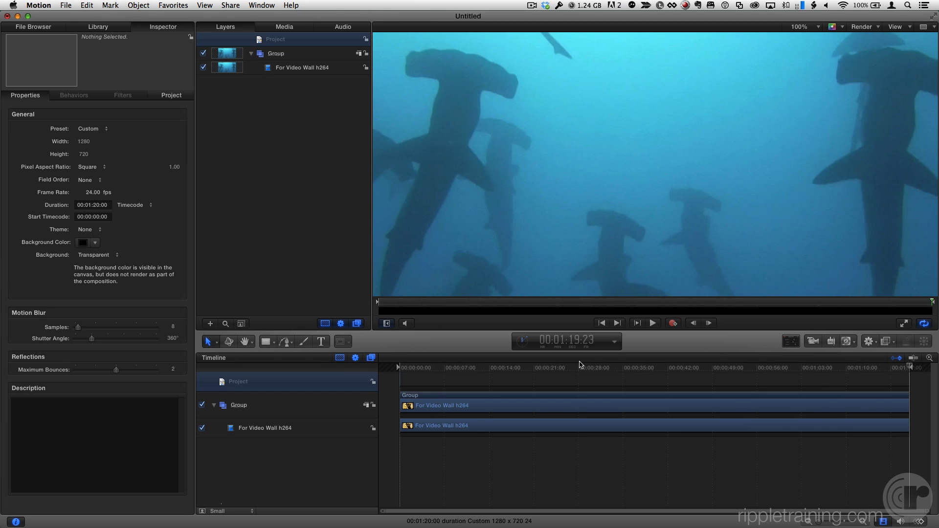
{"action": "mouse_move", "coordinate": [581, 365]}
{"action": "left_mouse_down"}
{"action": "mouse_move", "coordinate": [459, 372]}
{"action": "mouse_move", "coordinate": [908, 375]}
{"action": "mouse_move", "coordinate": [403, 371]}
{"action": "left_mouse_up"}
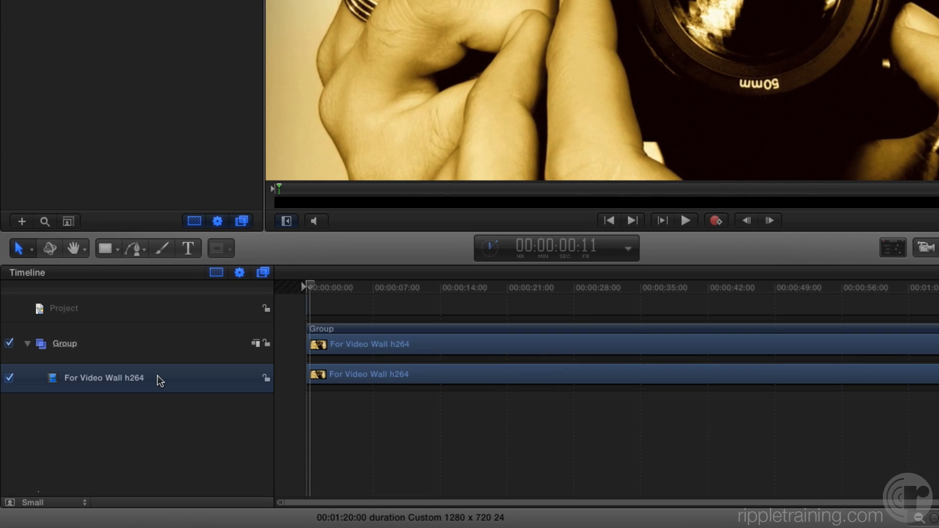
{"action": "left_click", "coordinate": [233, 394]}
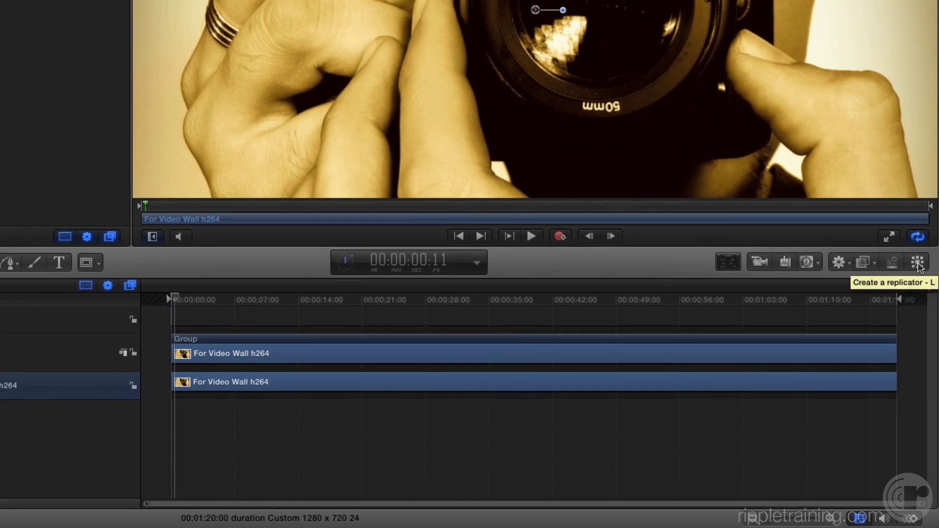
- Add a Replicator to the clip with 4 columns and 4 rows
{"action": "left_click", "coordinate": [919, 263]}
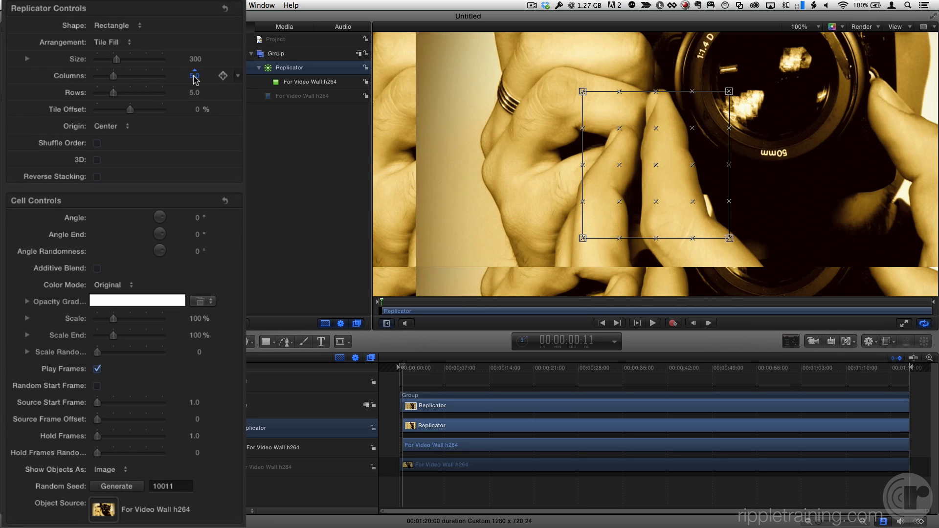
{"action": "left_click", "coordinate": [195, 75]}
{"action": "type", "text": "4"}
{"action": "key", "text": "Tab"}
{"action": "type", "text": "4"}
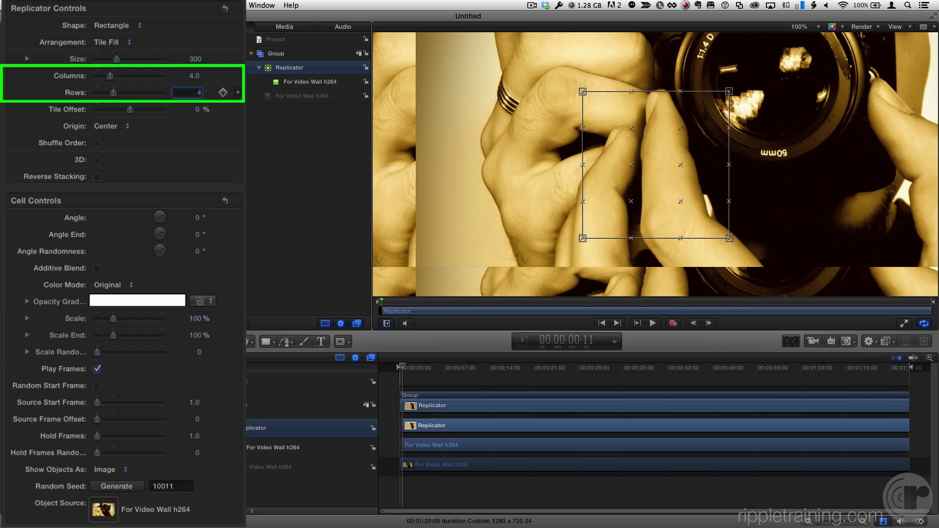
{"action": "key", "text": "Return"}
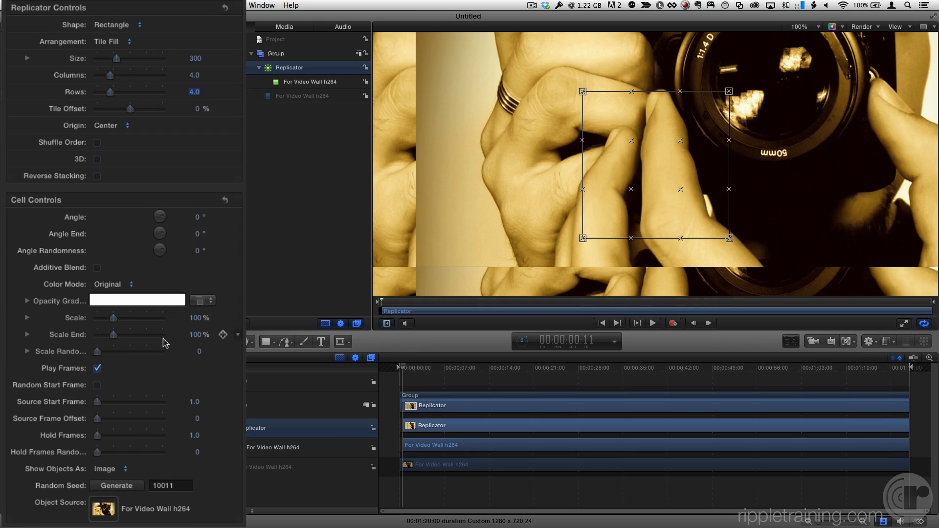
{"action": "left_click", "coordinate": [196, 322]}
{"action": "type", "text": "24"}
- Set the cell scale to 21% and widen the replicator size to about 847 for evenly gapped tiles
{"action": "key", "text": "Return"}
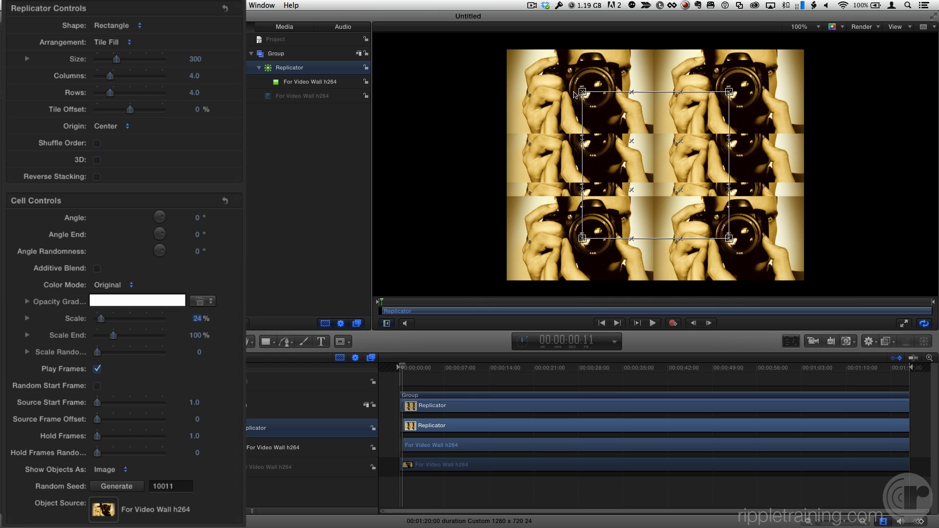
{"action": "mouse_move", "coordinate": [583, 92]}
{"action": "left_mouse_down"}
{"action": "mouse_move", "coordinate": [523, 91]}
{"action": "mouse_move", "coordinate": [454, 54]}
{"action": "left_mouse_up"}
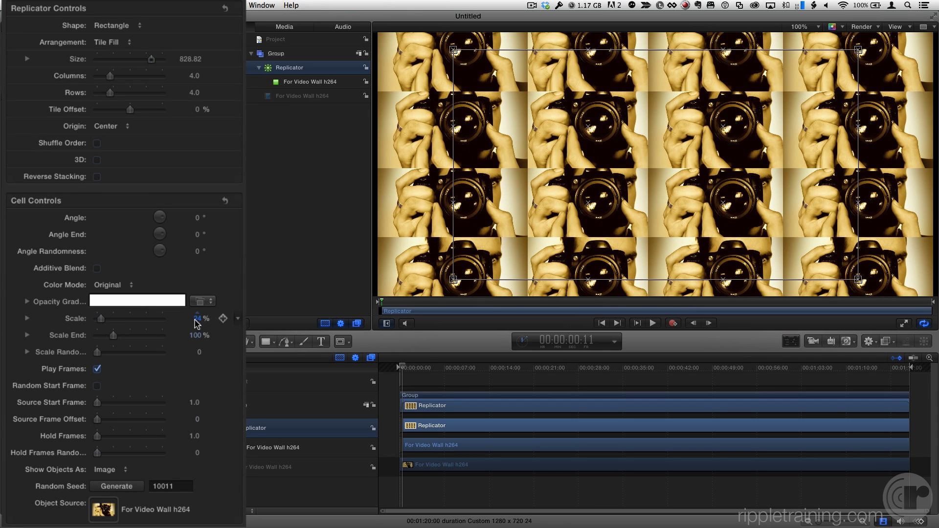
{"action": "left_click_drag", "start_coordinate": [196, 320], "coordinate": [196, 318]}
{"action": "left_click_drag", "start_coordinate": [453, 50], "coordinate": [473, 62]}
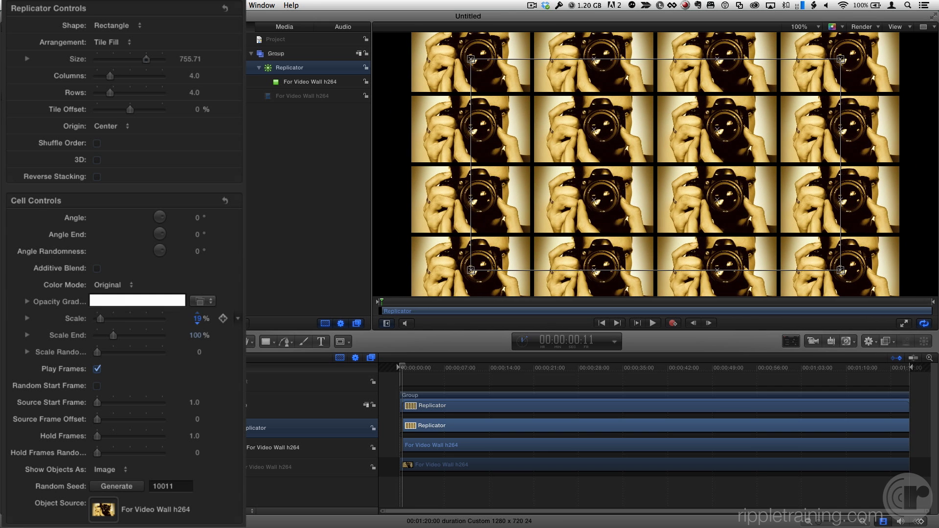
{"action": "left_click_drag", "start_coordinate": [197, 319], "coordinate": [200, 316]}
{"action": "key", "text": "shift+z"}
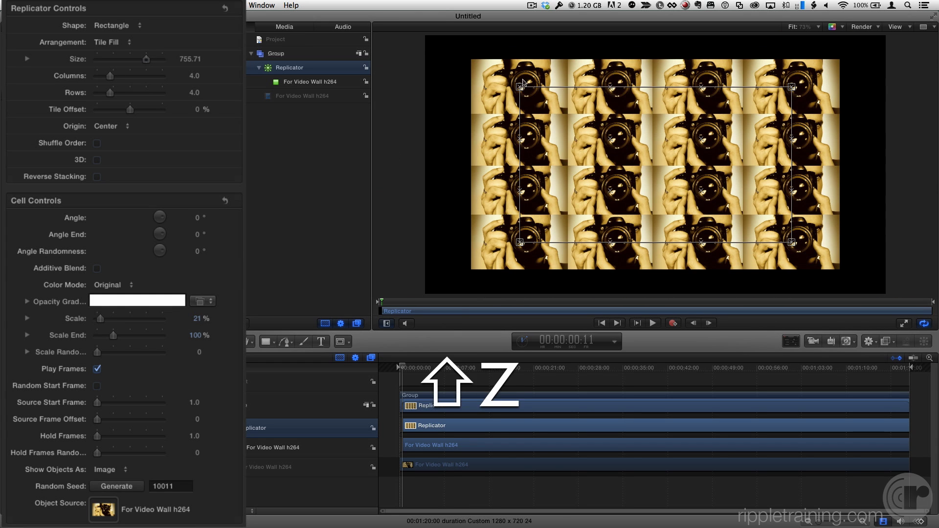
{"action": "left_click_drag", "start_coordinate": [519, 87], "coordinate": [503, 78]}
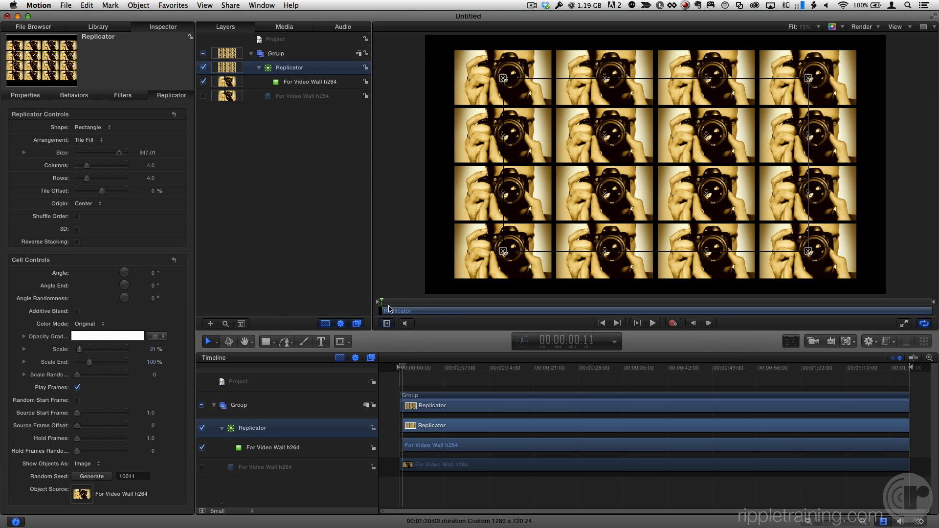
- Set the cells' Source Frame Offset to 120 so the tiles show different clips
{"action": "mouse_move", "coordinate": [389, 308]}
{"action": "left_mouse_down"}
{"action": "mouse_move", "coordinate": [546, 307]}
{"action": "mouse_move", "coordinate": [379, 307]}
{"action": "left_mouse_up"}
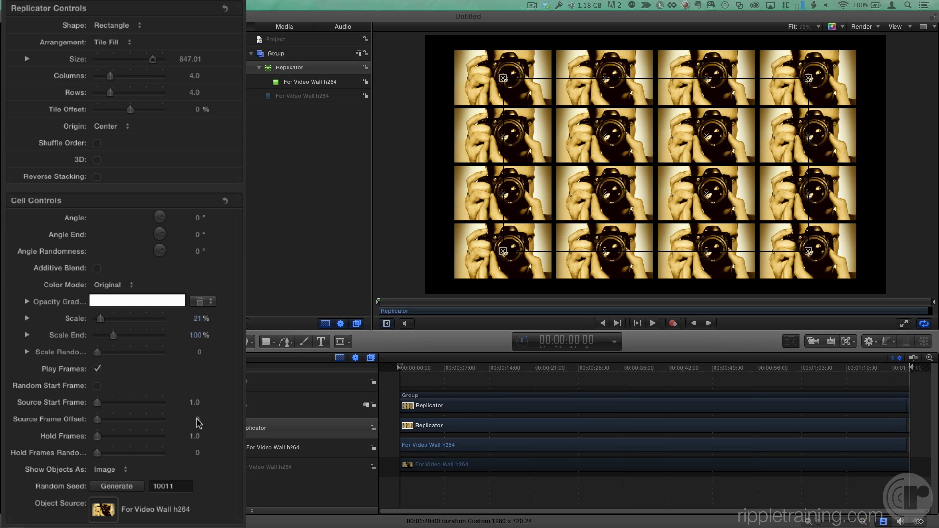
{"action": "left_click", "coordinate": [197, 423]}
{"action": "left_click", "coordinate": [197, 419]}
{"action": "type", "text": "120"}
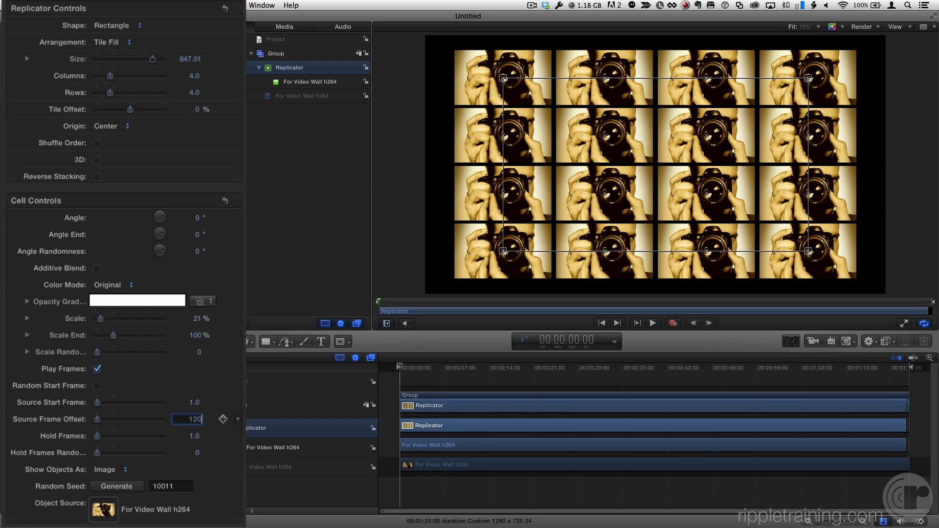
{"action": "key", "text": "Return"}
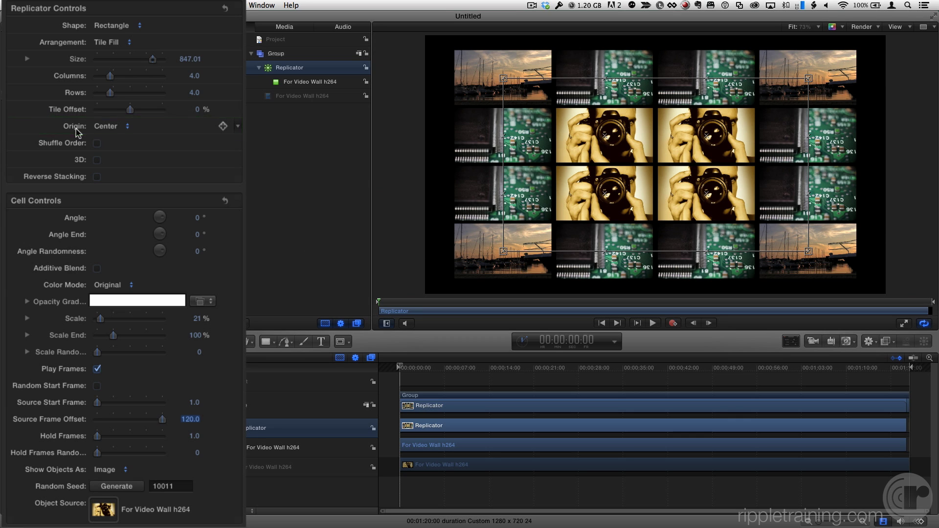
- Set the replicator Origin to Upper Left and Build Style to By Row
{"action": "left_click", "coordinate": [122, 131]}
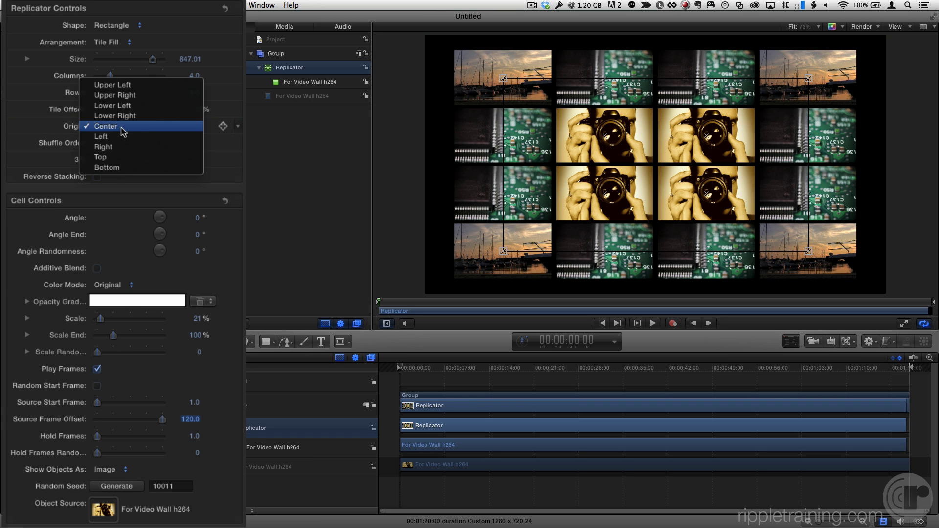
{"action": "left_click", "coordinate": [126, 88]}
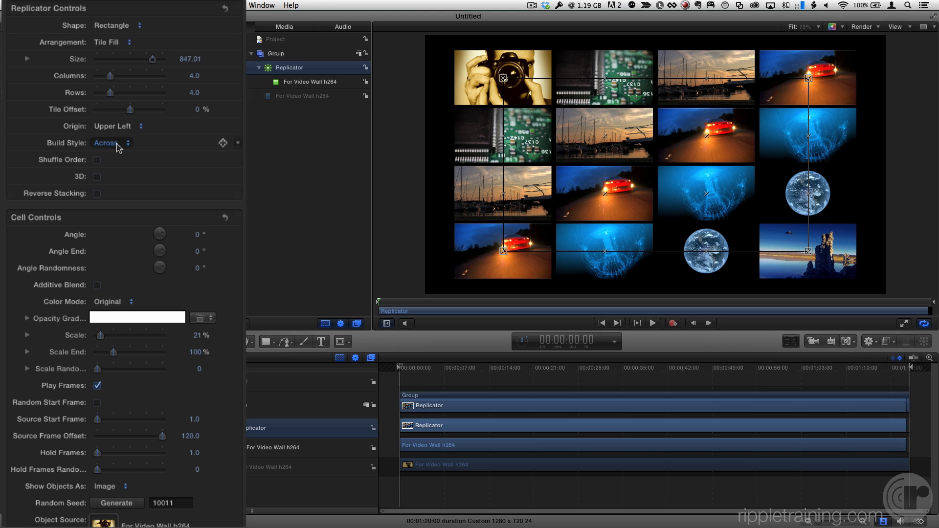
{"action": "left_click", "coordinate": [120, 144]}
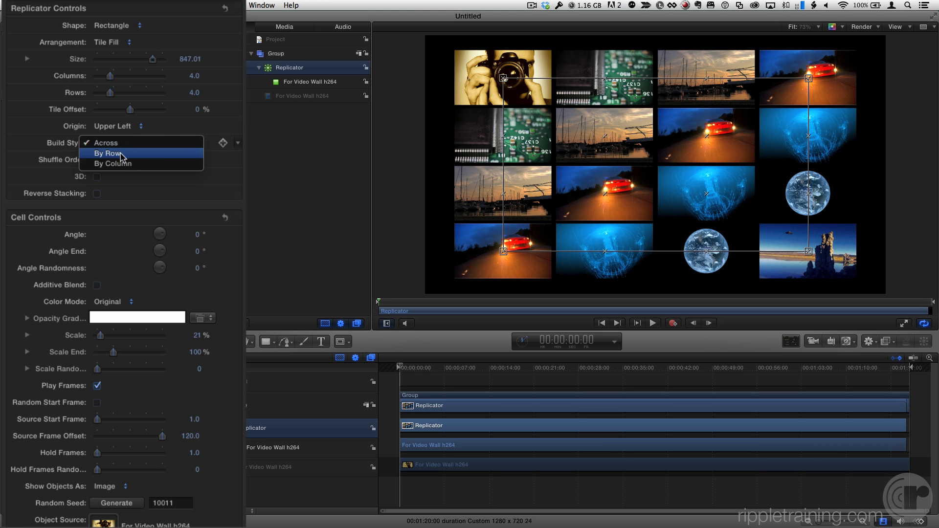
{"action": "left_click", "coordinate": [123, 154]}
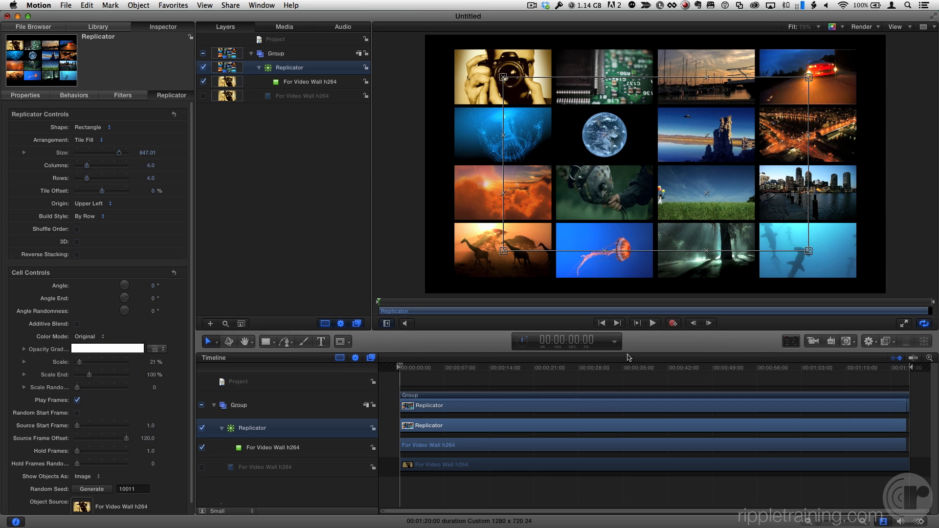
- Set the project duration to 5 seconds and scrub through to preview the wall
{"action": "left_click", "coordinate": [615, 346]}
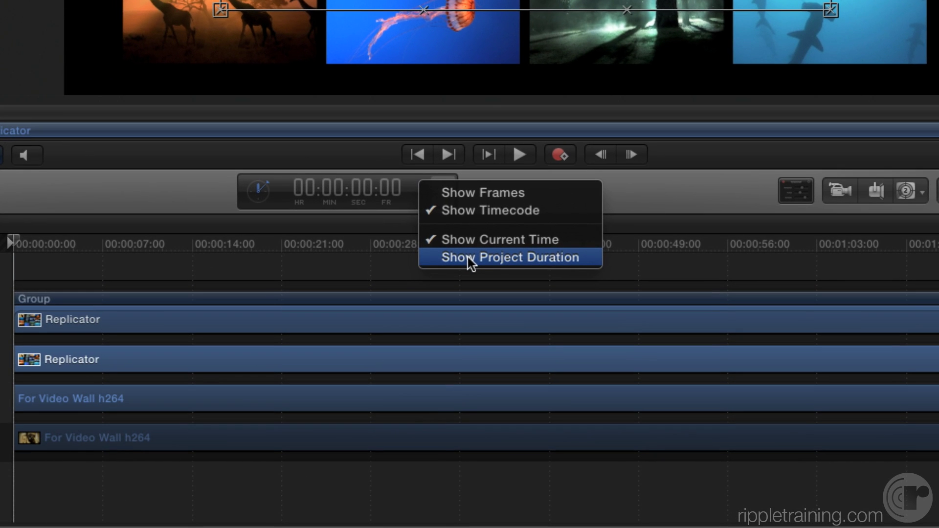
{"action": "left_click", "coordinate": [468, 257]}
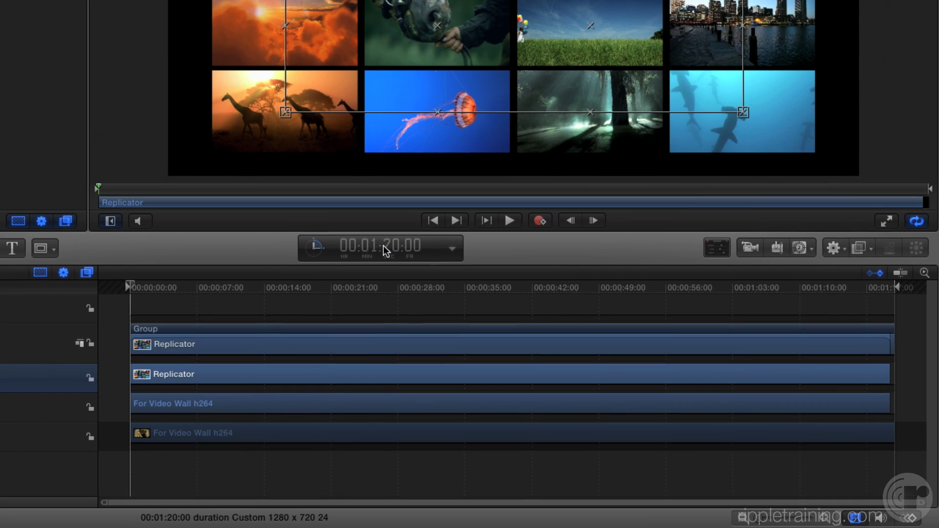
{"action": "double_click", "coordinate": [385, 251]}
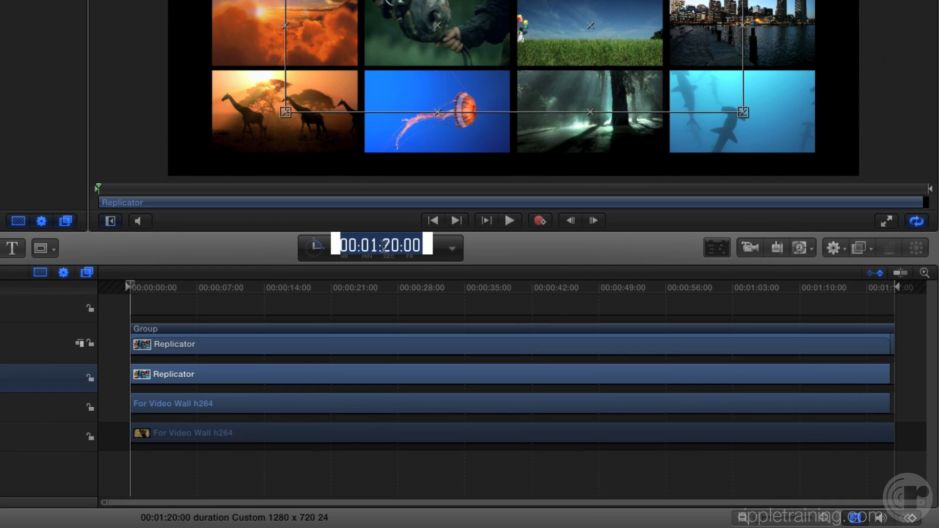
{"action": "type", "text": "5"}
{"action": "key", "text": "Return"}
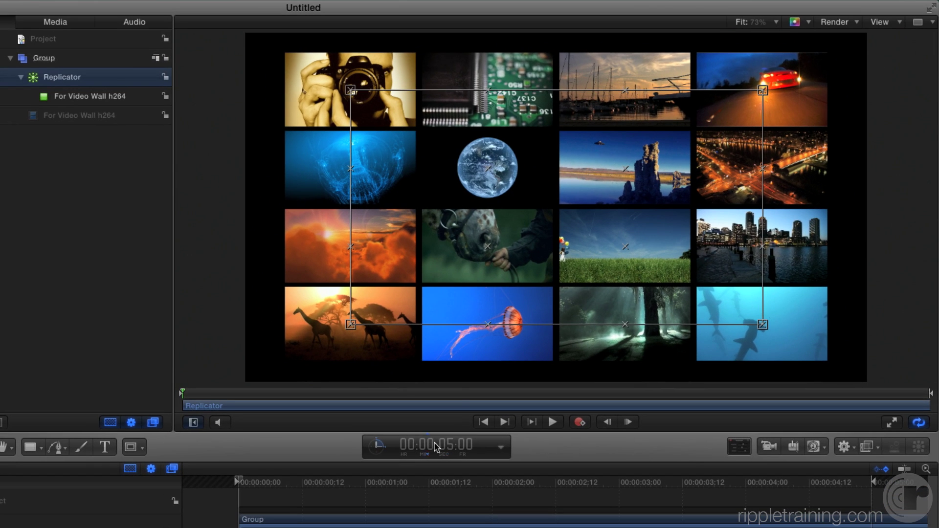
{"action": "left_click_drag", "start_coordinate": [252, 399], "coordinate": [922, 400]}
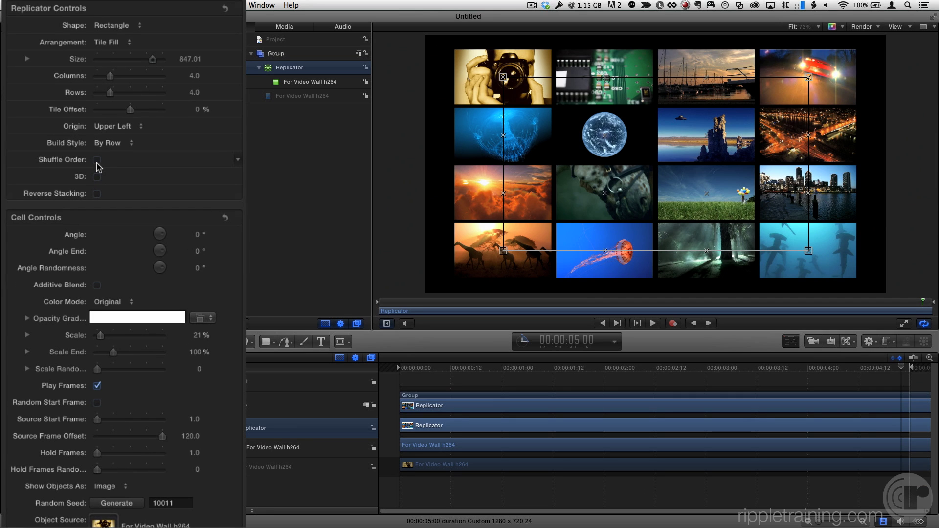
- Turn on Shuffle Order and generate five new replicate seeds to rearrange the tiles
{"action": "left_click", "coordinate": [97, 160]}
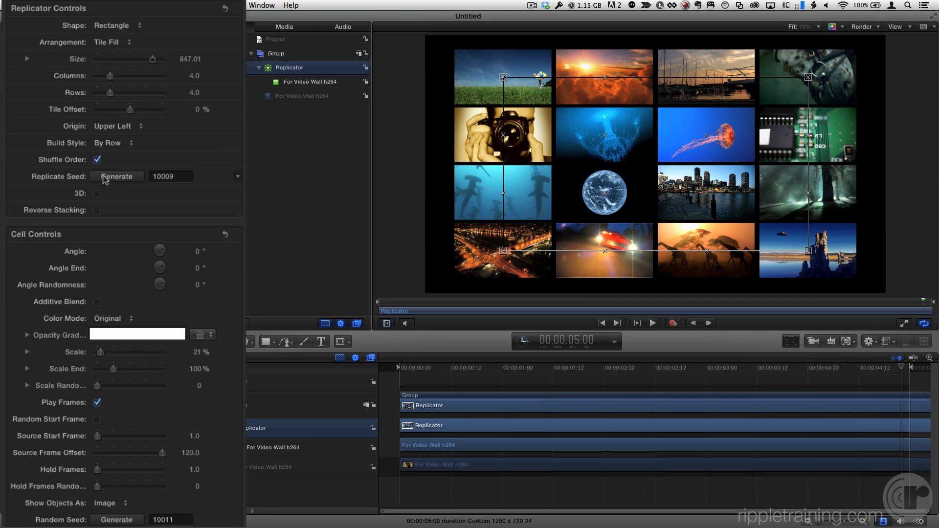
{"action": "left_click", "coordinate": [118, 177]}
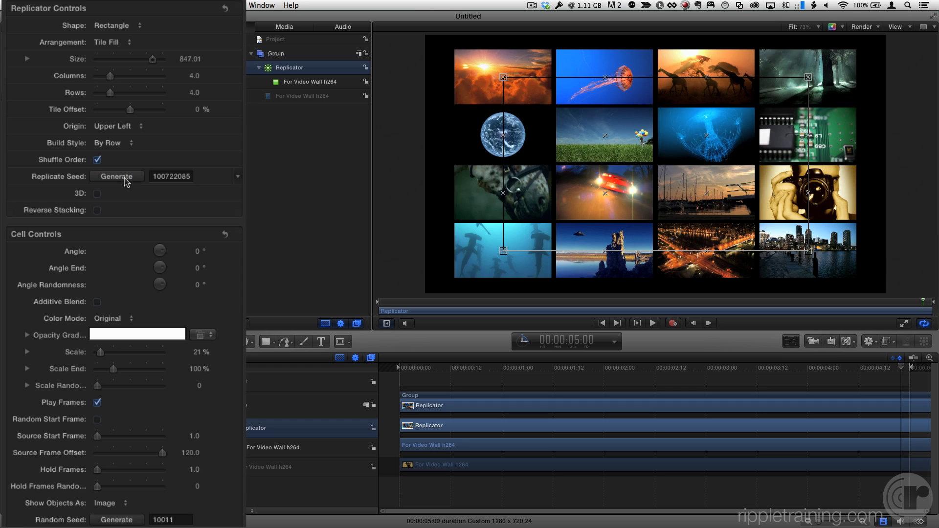
{"action": "left_click", "coordinate": [118, 176]}
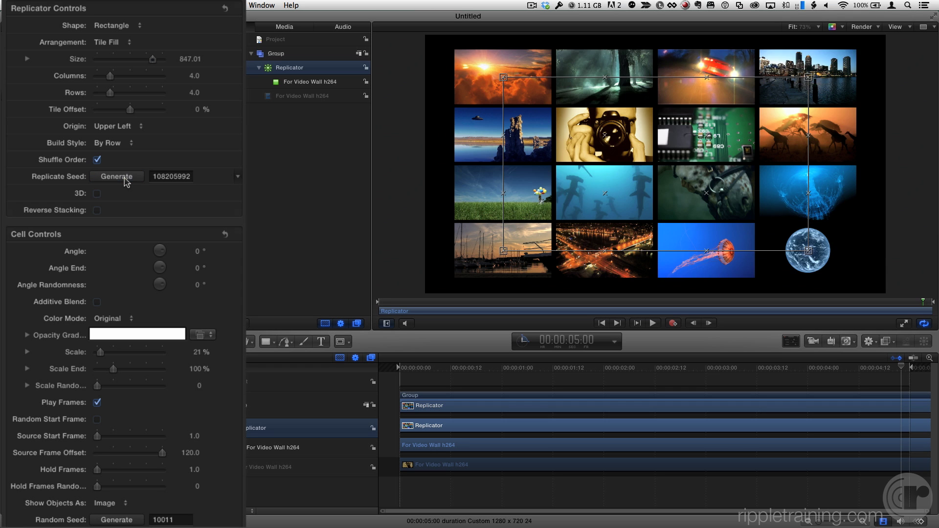
{"action": "left_click", "coordinate": [117, 177]}
{"action": "left_click", "coordinate": [125, 184]}
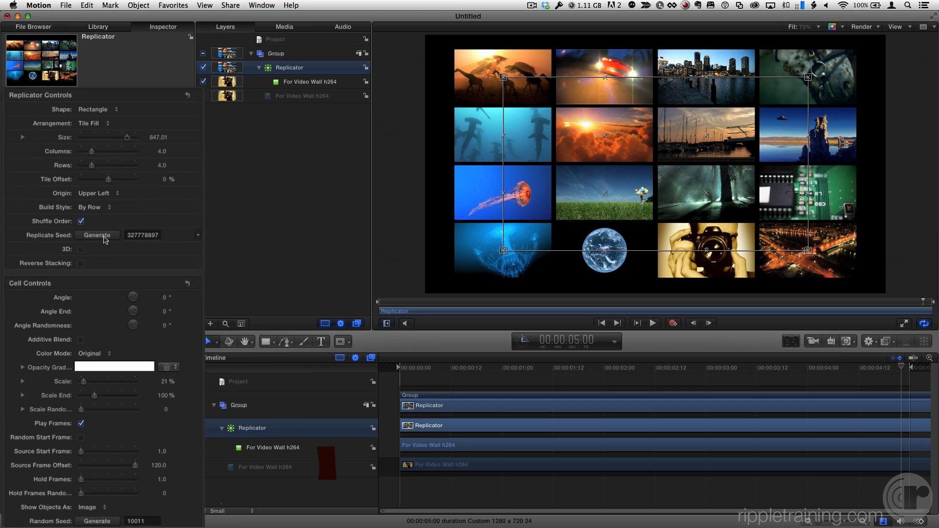
{"action": "left_click", "coordinate": [125, 184]}
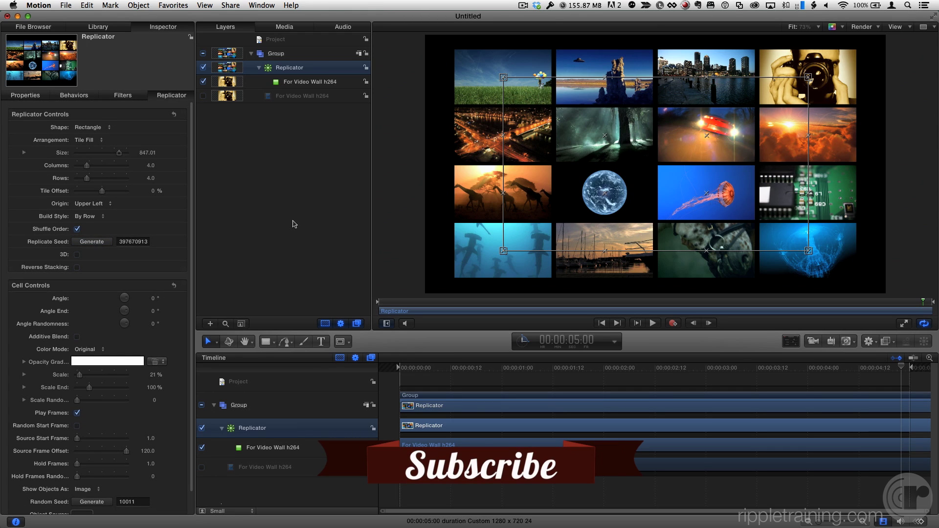